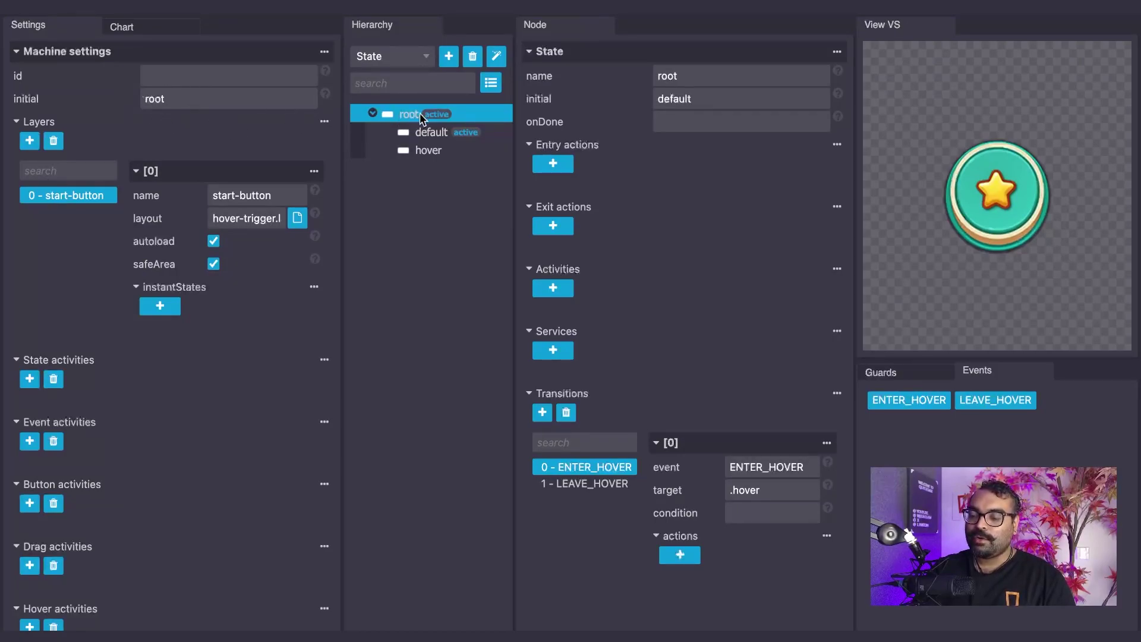
Step: Examine the root, default and hover states and the root state's hover transitions
left_click(431, 133)
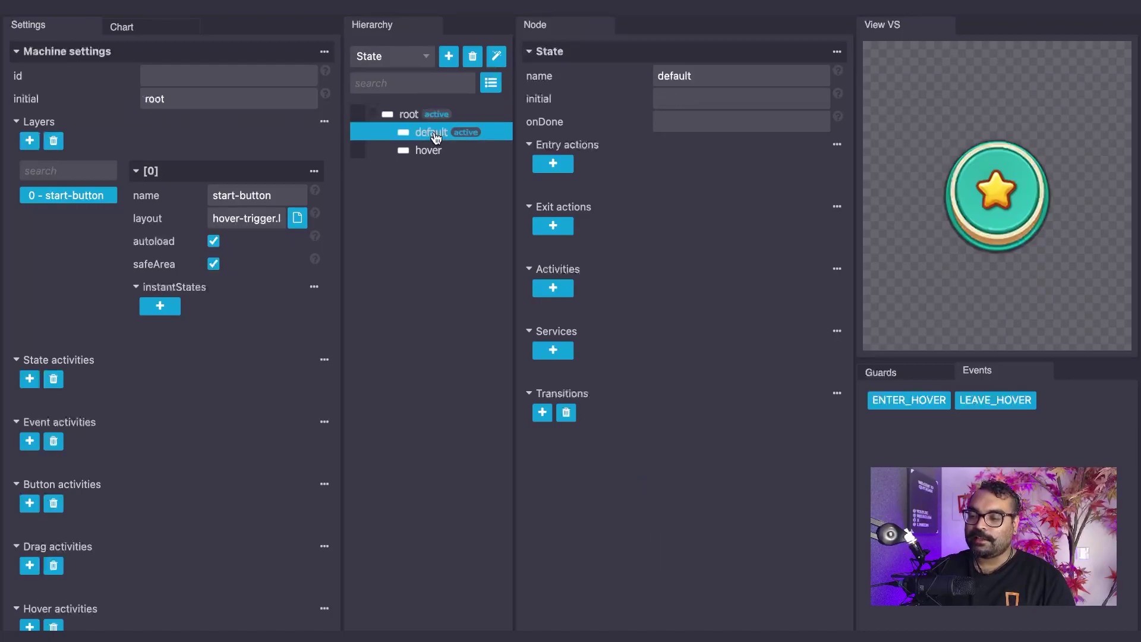
left_click(433, 151)
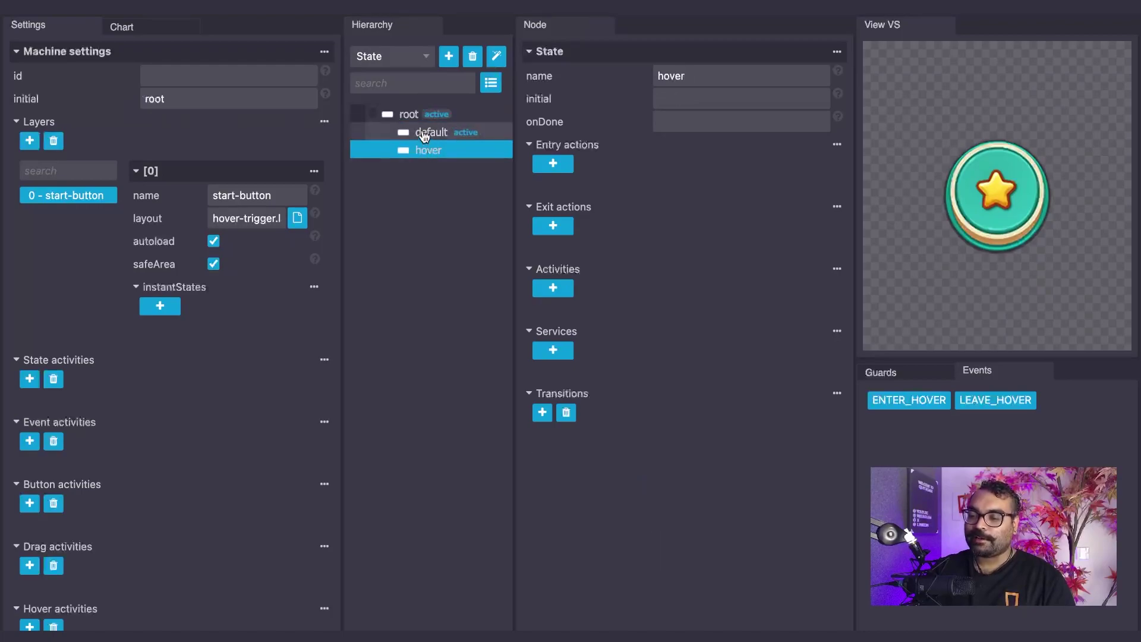
left_click(409, 115)
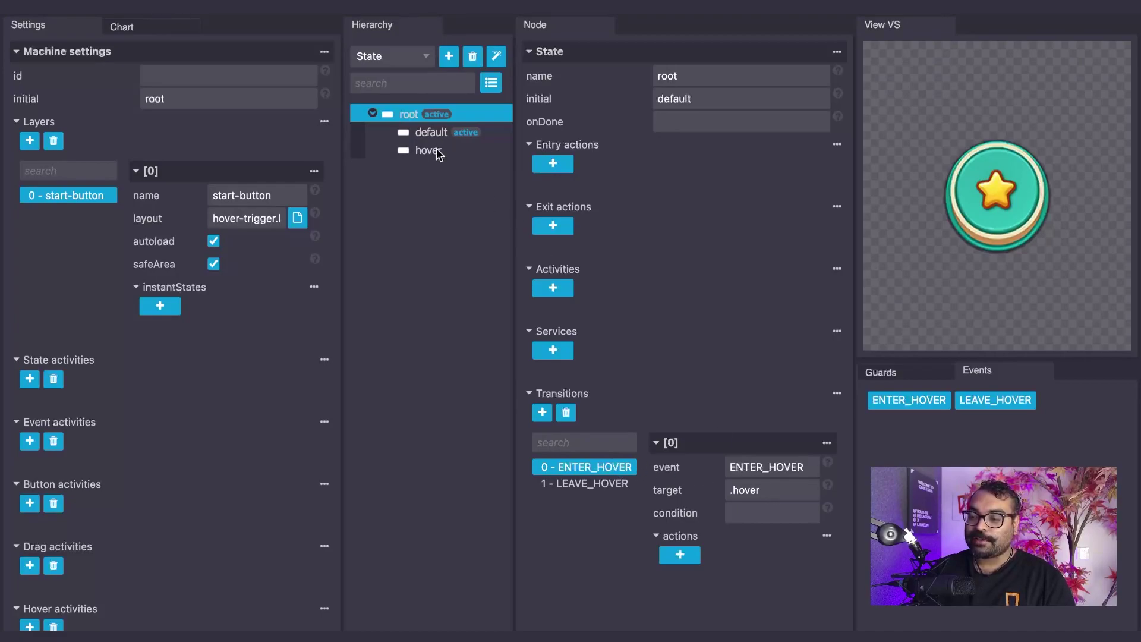
left_click(605, 486)
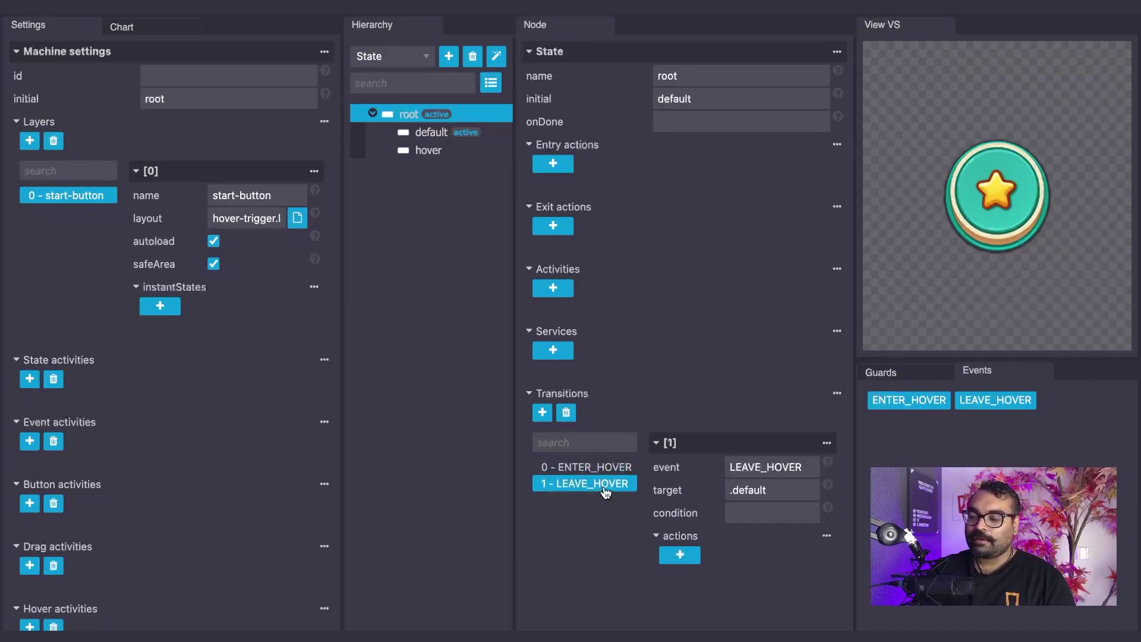
left_click(429, 133)
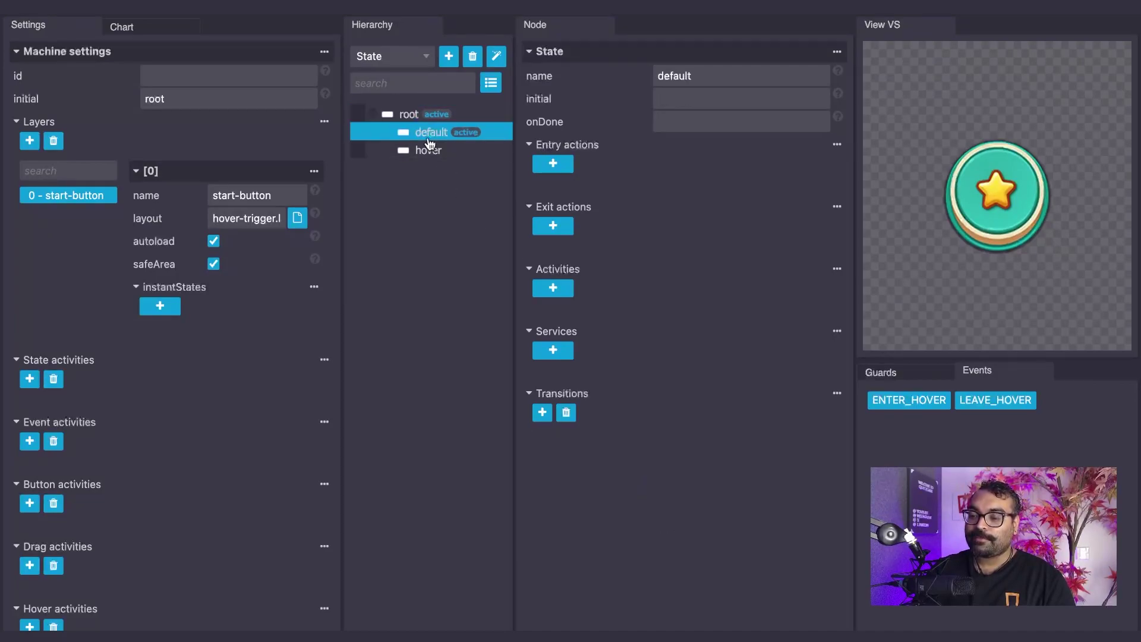
left_click(409, 115)
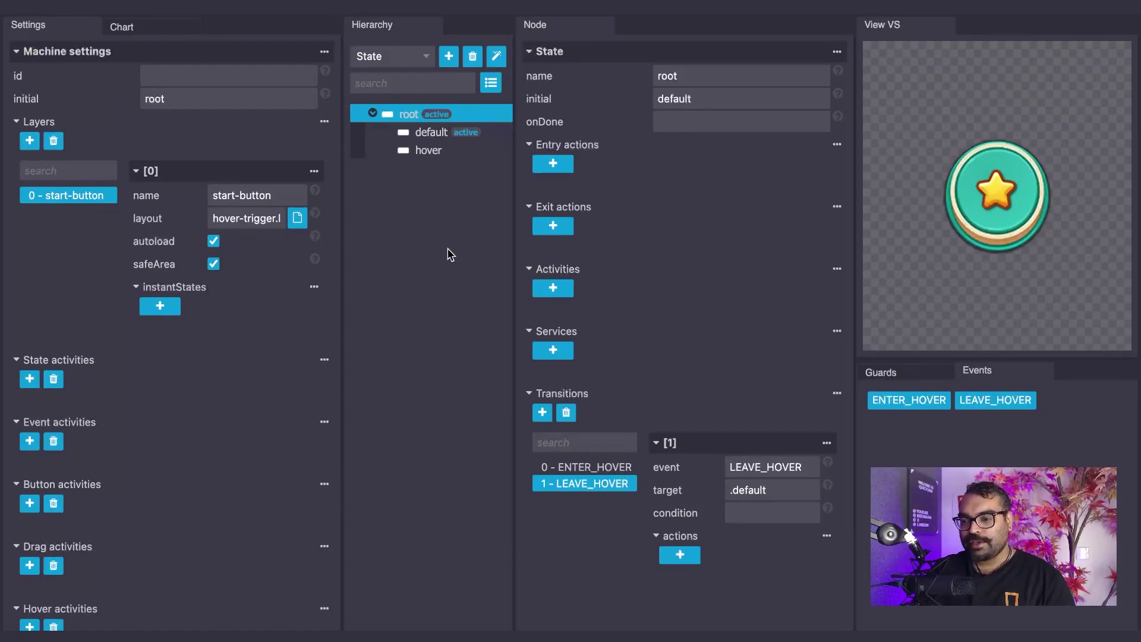
left_click(425, 134)
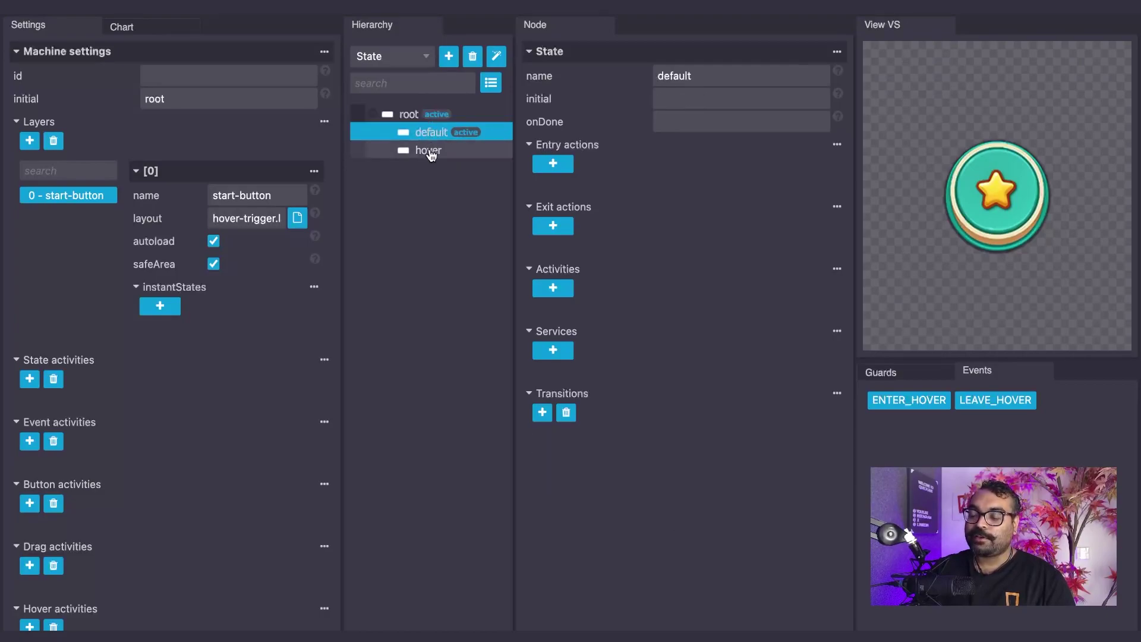
left_click(431, 153)
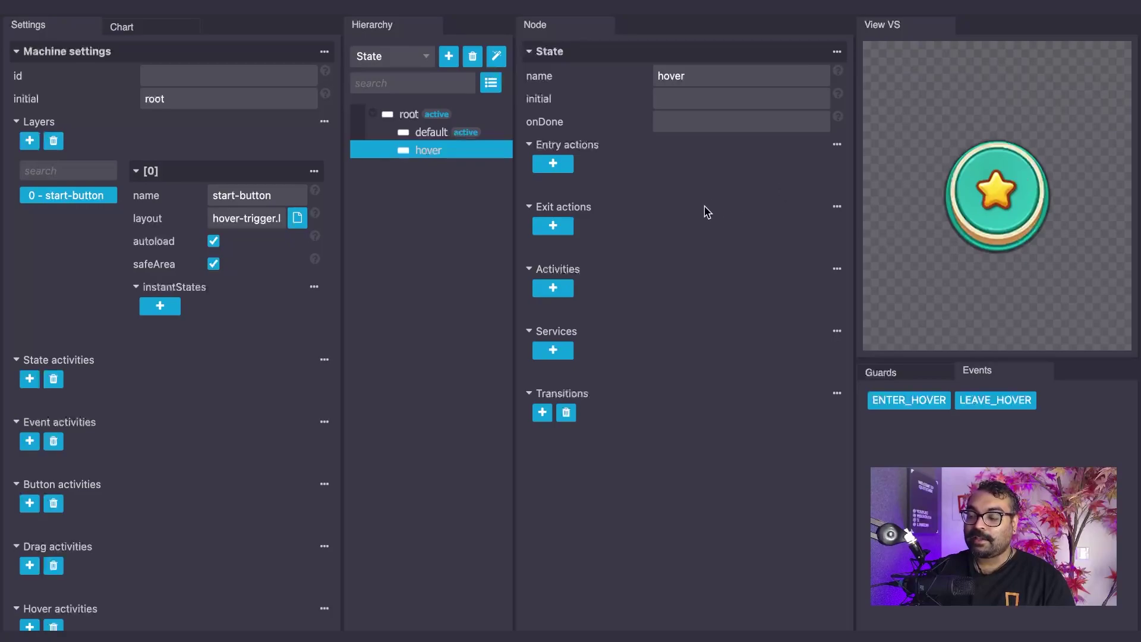
left_click(409, 114)
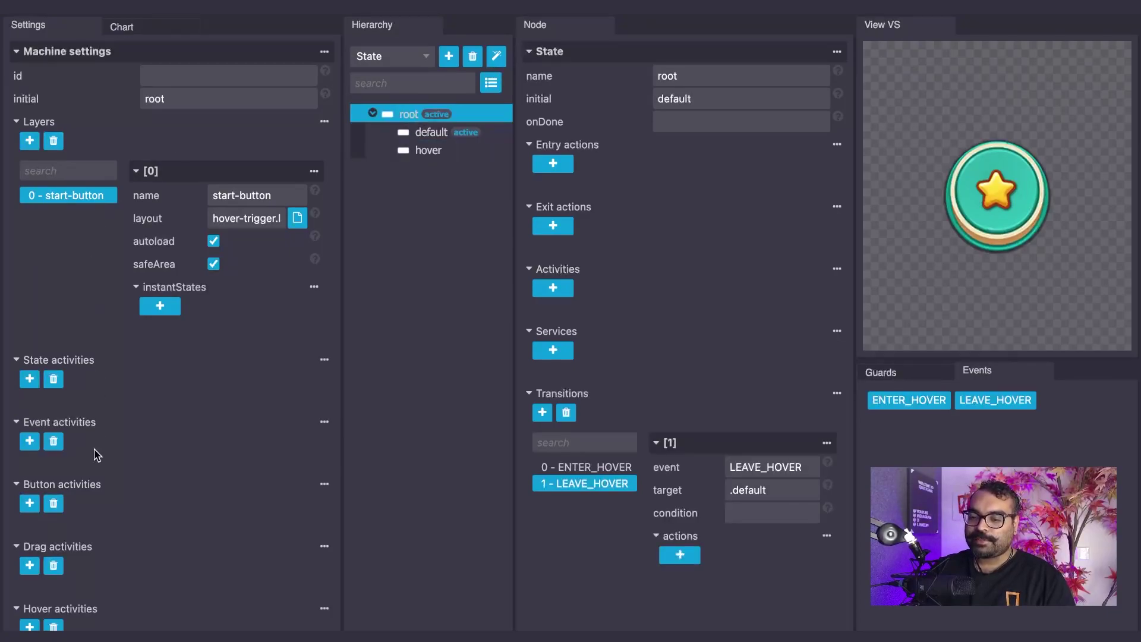
Step: Add a hover activity named hover-start to the machine settings
scroll(97, 455, "down", 7)
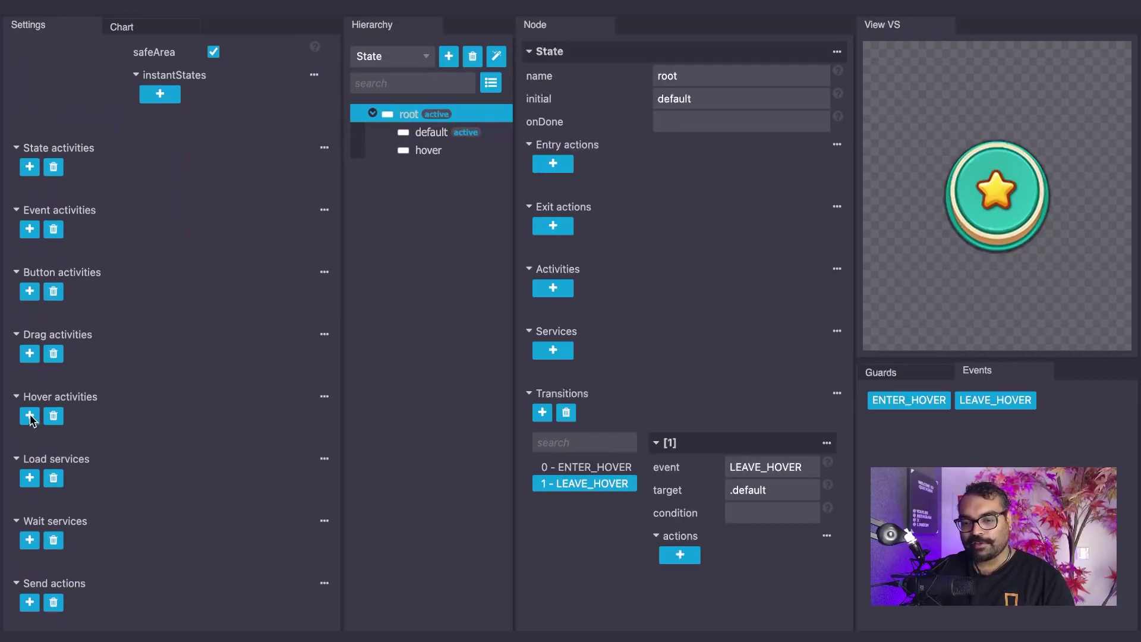
left_click(30, 419)
scroll(237, 443, "down", 1)
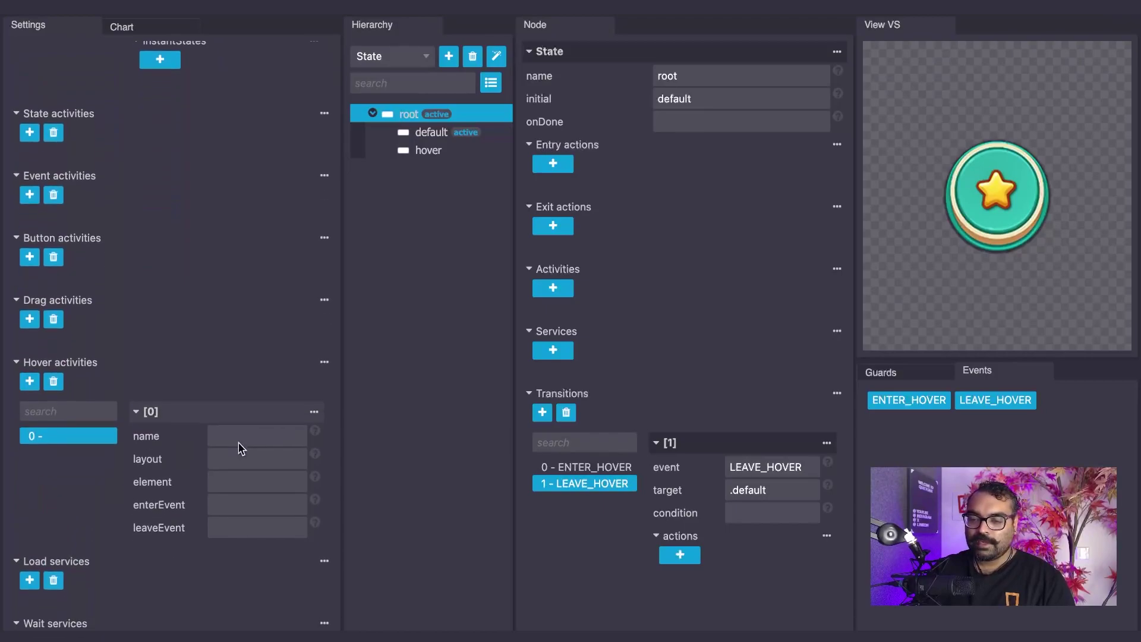
left_click(240, 435)
type("ho")
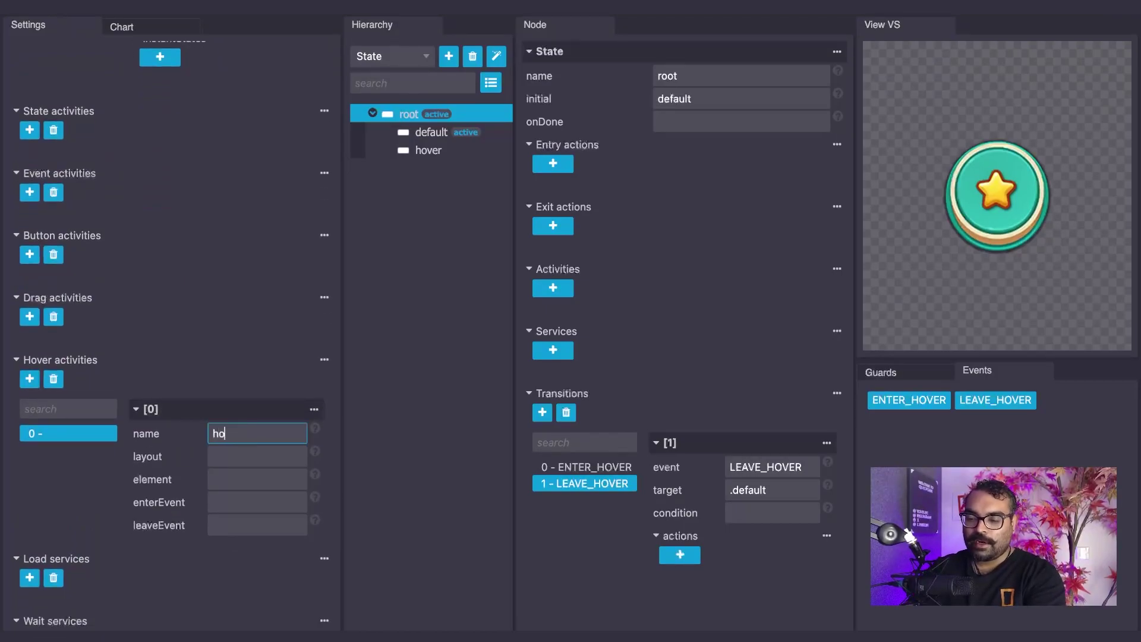
type("ver-start")
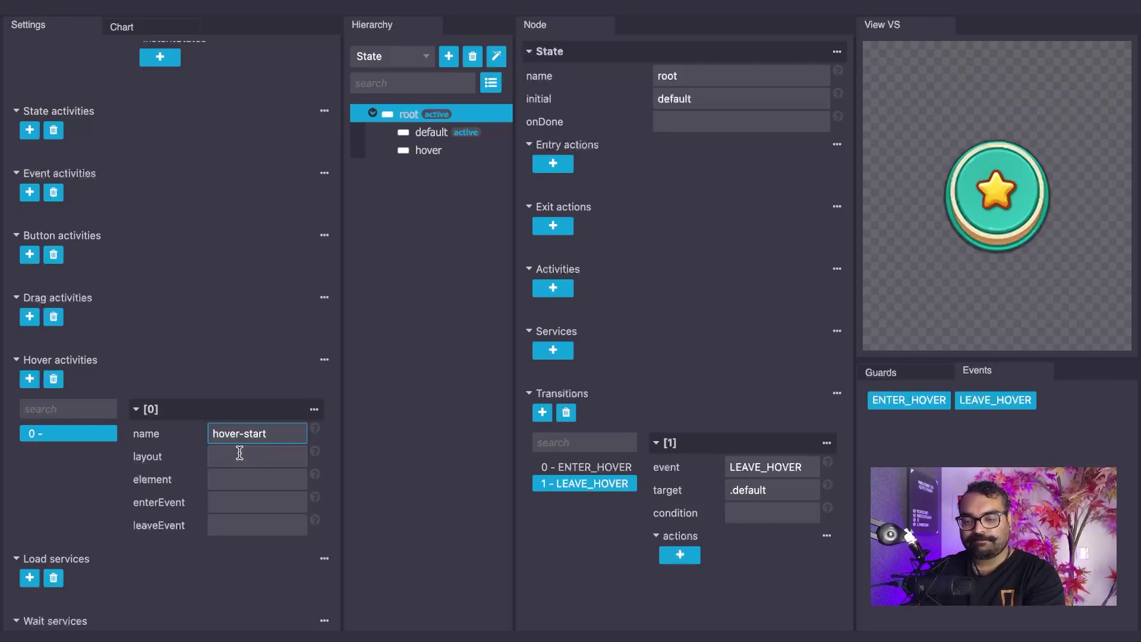
Step: Set the hover-start activity's layout to start-button and its element to start_button
left_click(240, 453)
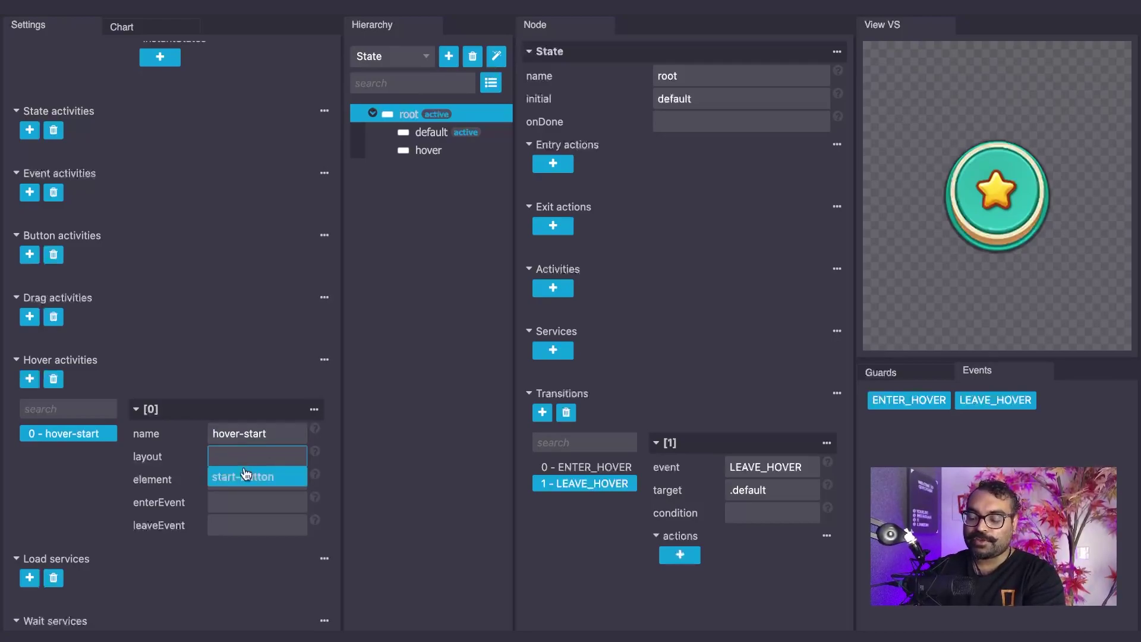
left_click(244, 473)
left_click(244, 479)
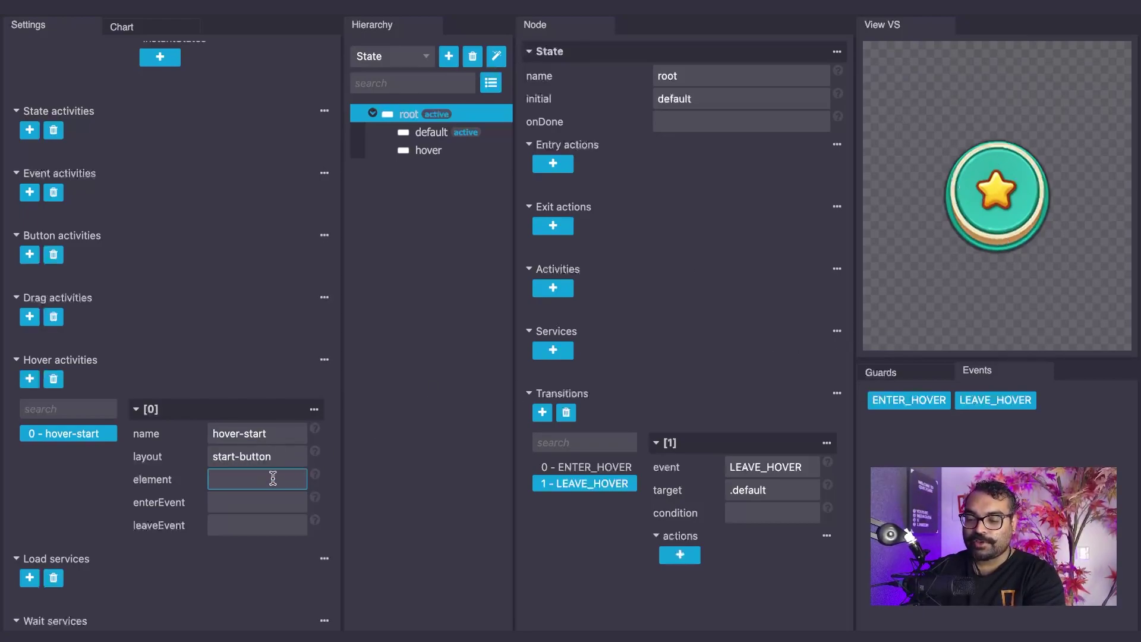
type("start_un")
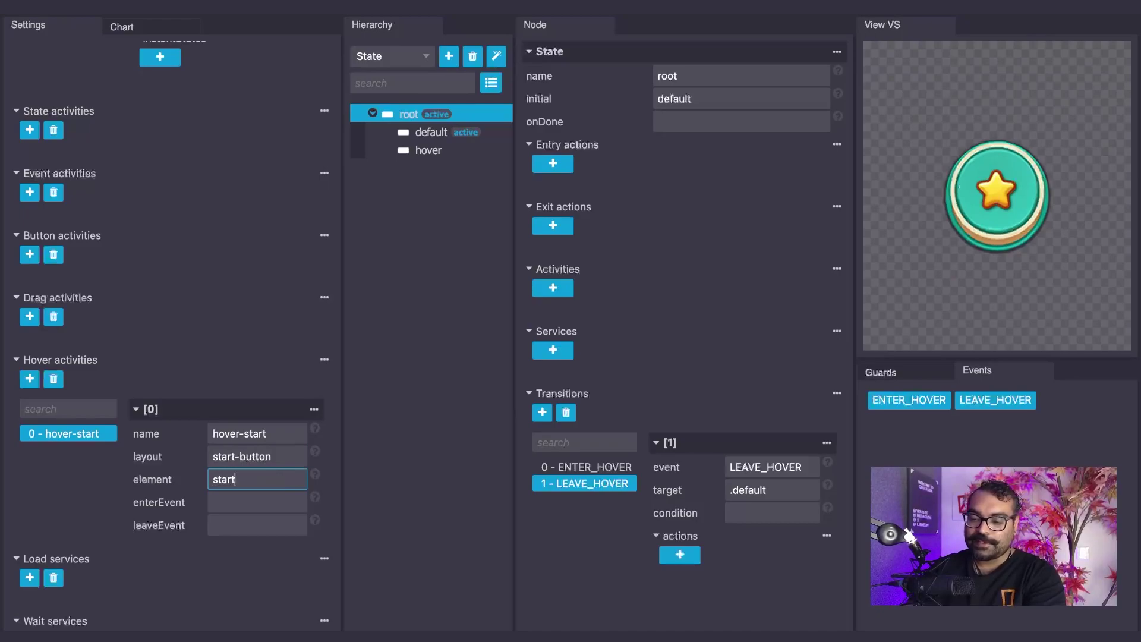
key("BackSpace")
key("BackSpace")
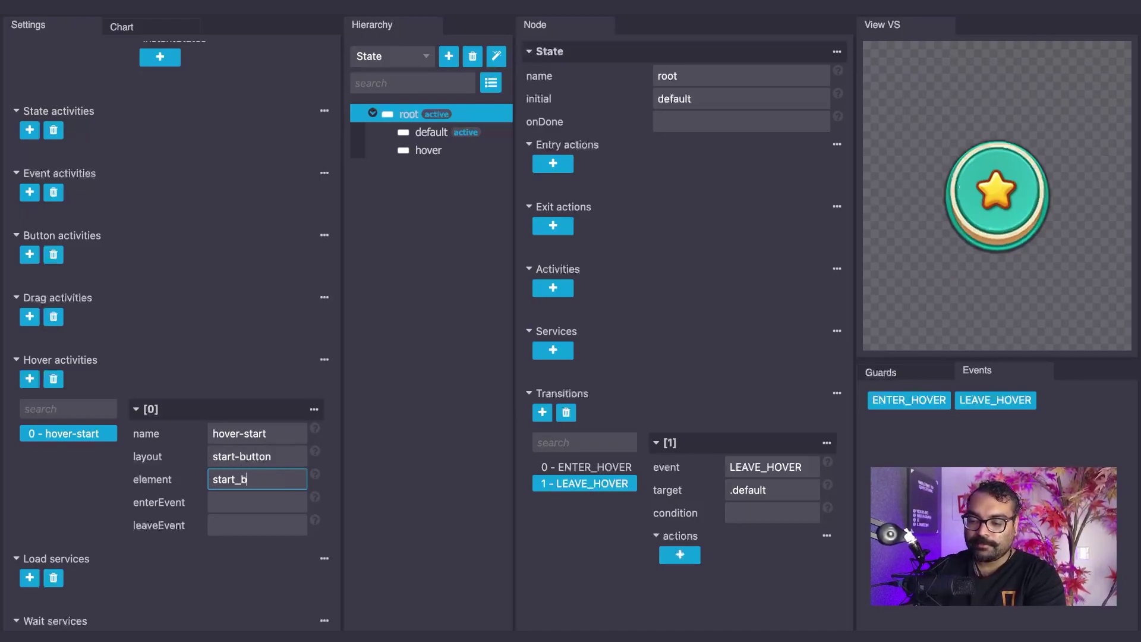
type("button")
Step: Set the hover-start activity's enter event to ENTER_HOVER and leave event to LEAVE_HOVER, checking them against the root transitions
left_click(272, 498)
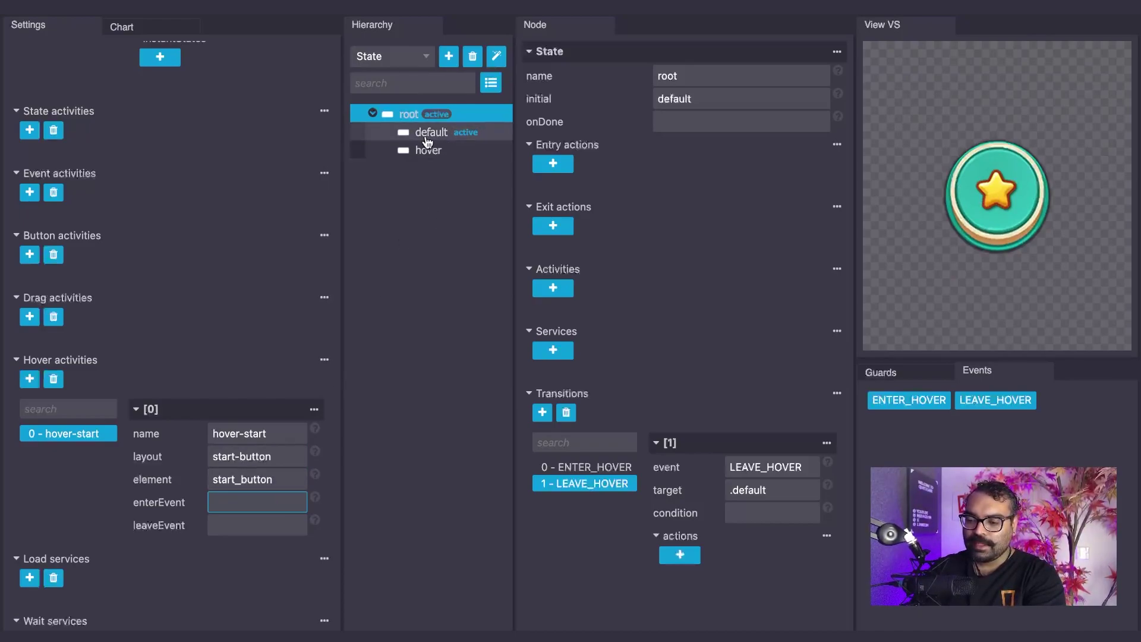
left_click(568, 469)
left_click(235, 499)
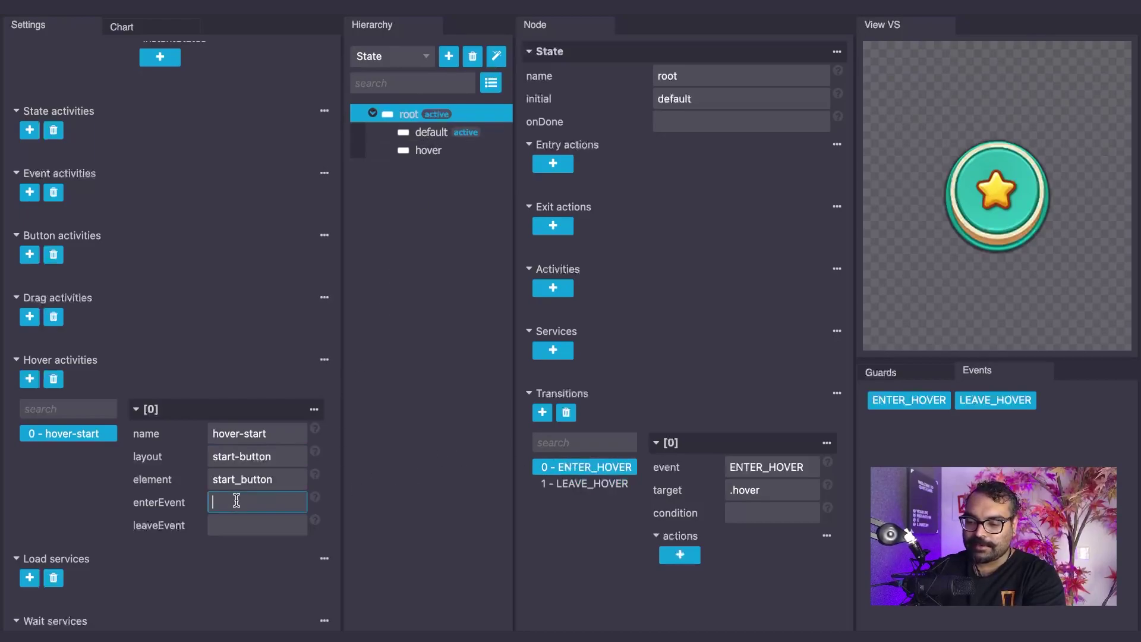
type("ENTER_HOVER")
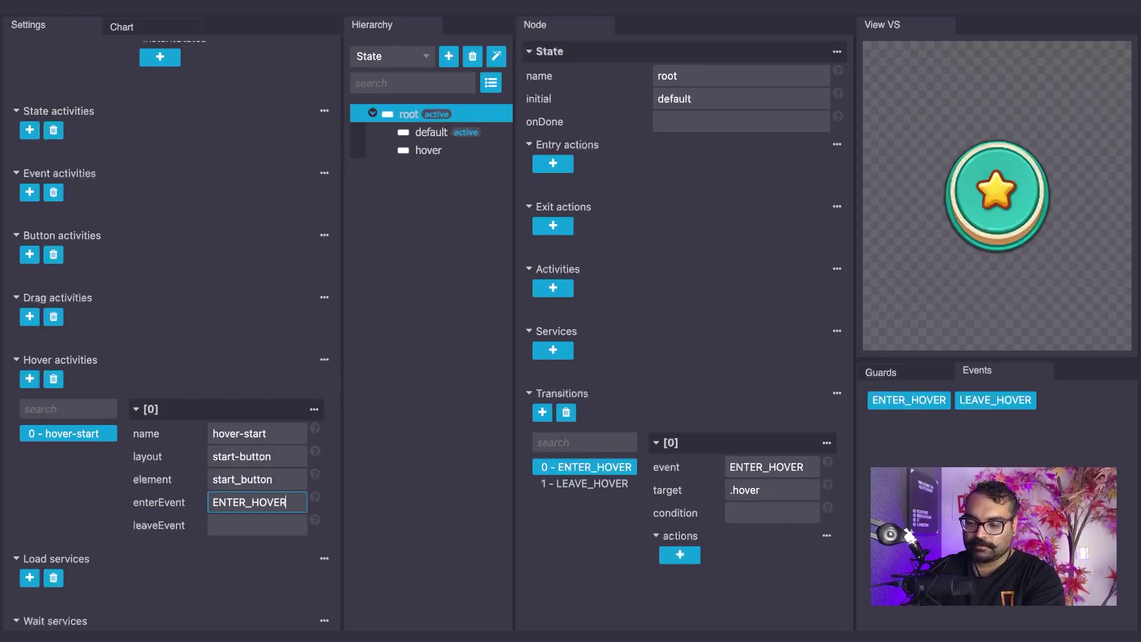
left_click(242, 524)
type("L")
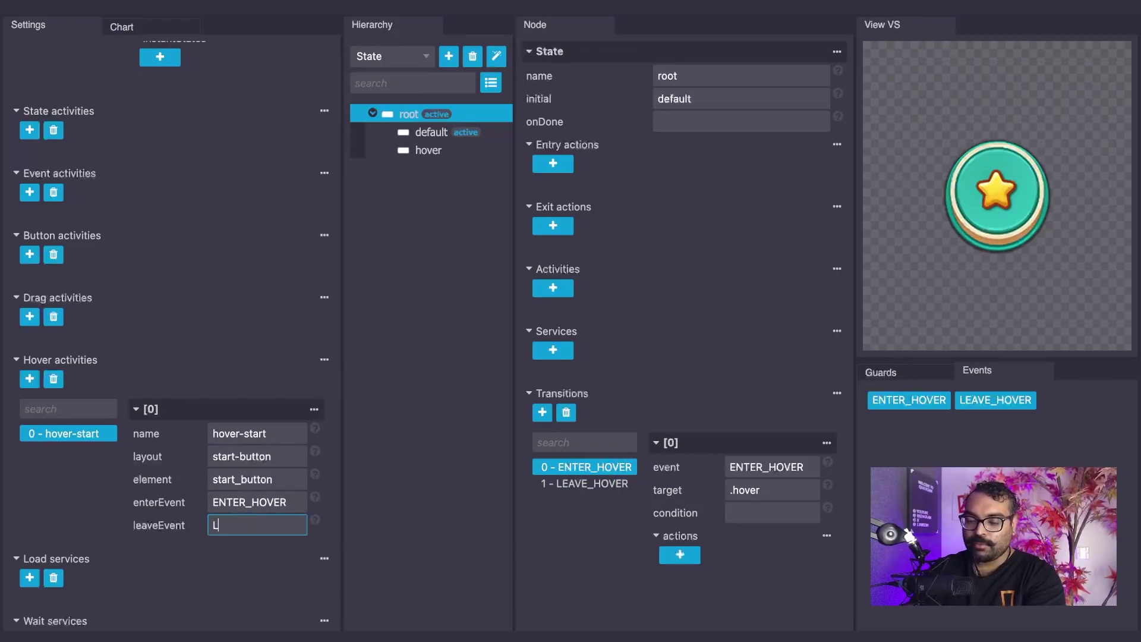
type("EAVE_HOVER")
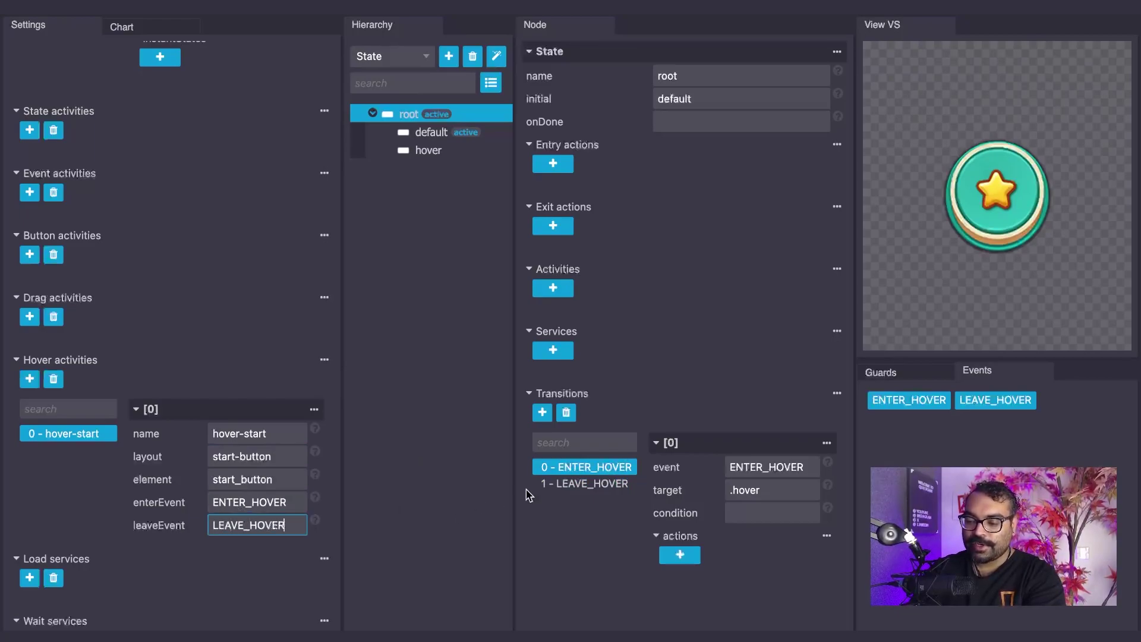
left_click(550, 483)
left_click(567, 469)
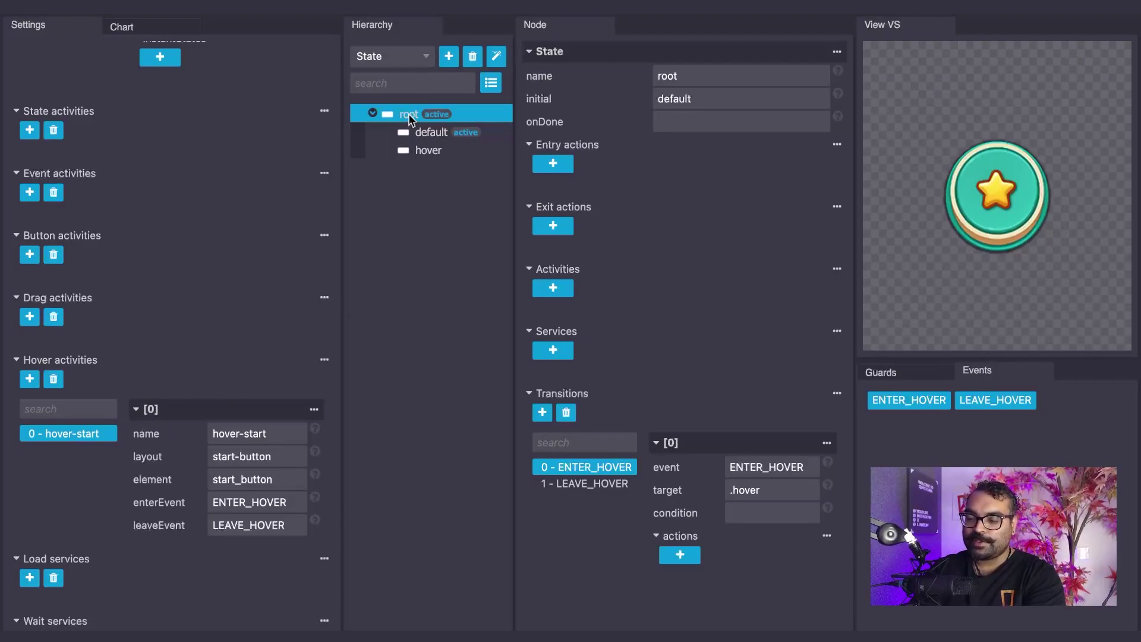
Step: Add the hover-start activity to the root state's activities
left_click(554, 289)
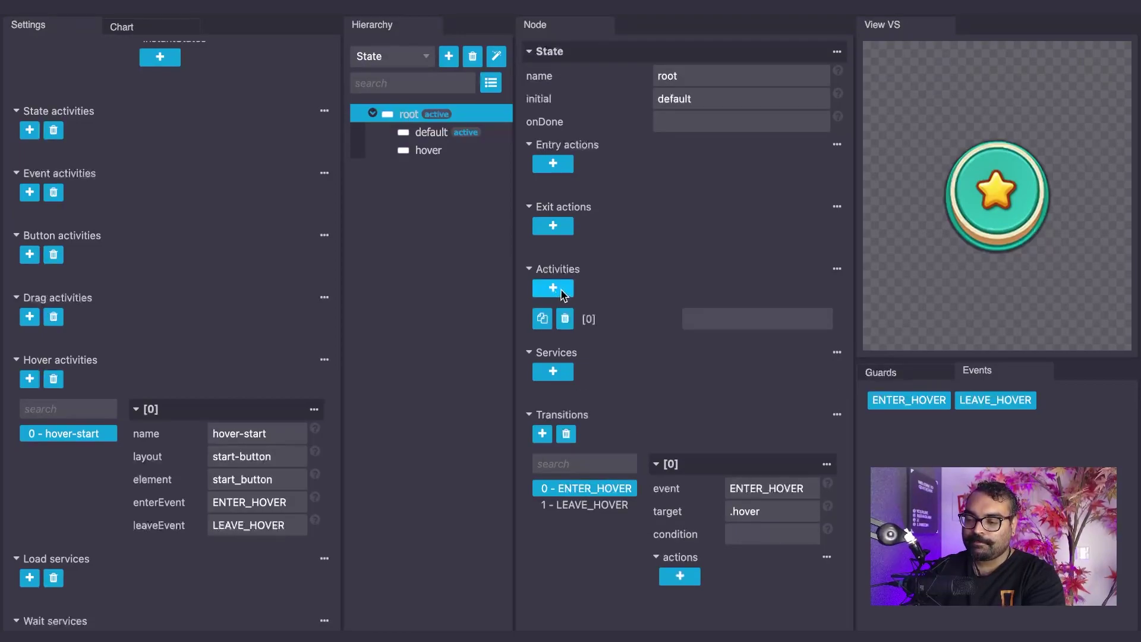
left_click(728, 313)
type("hover-start")
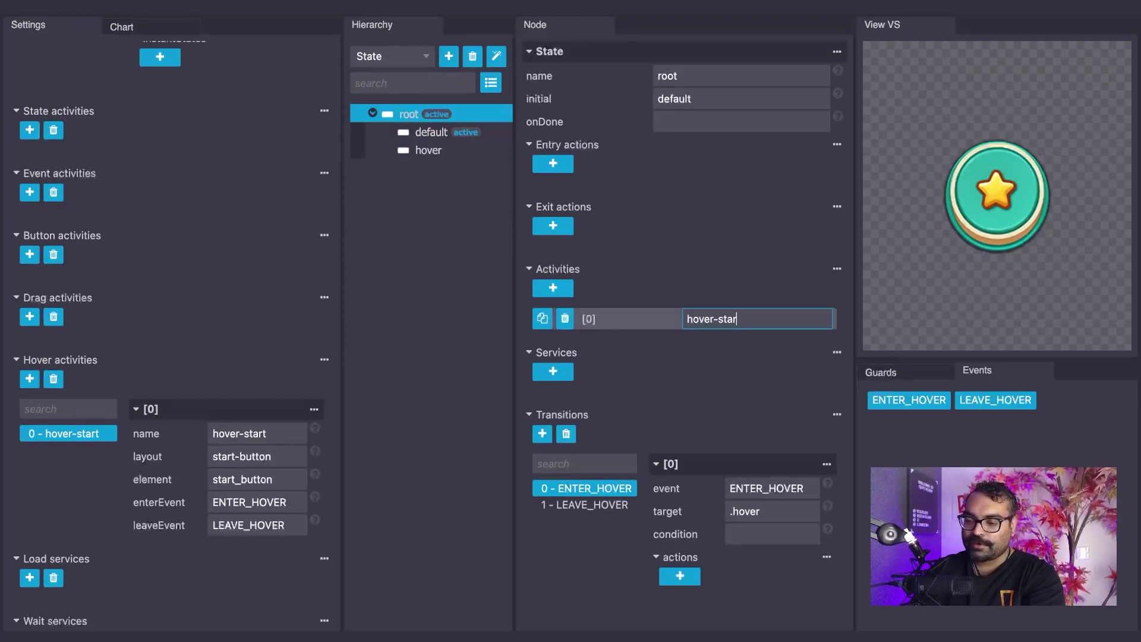
left_click(730, 351)
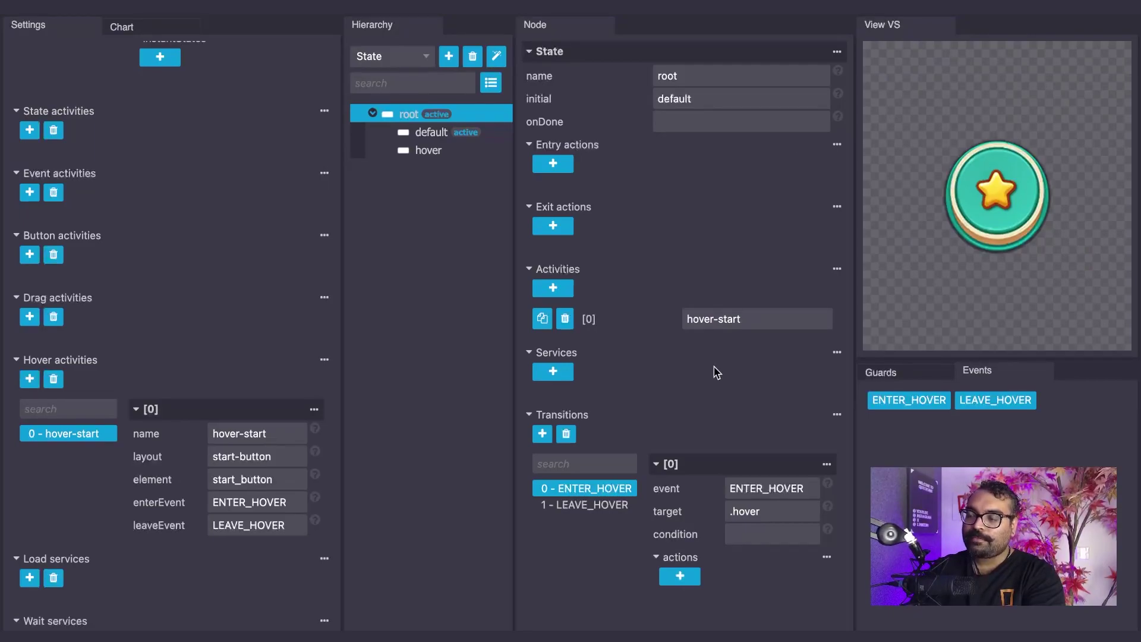